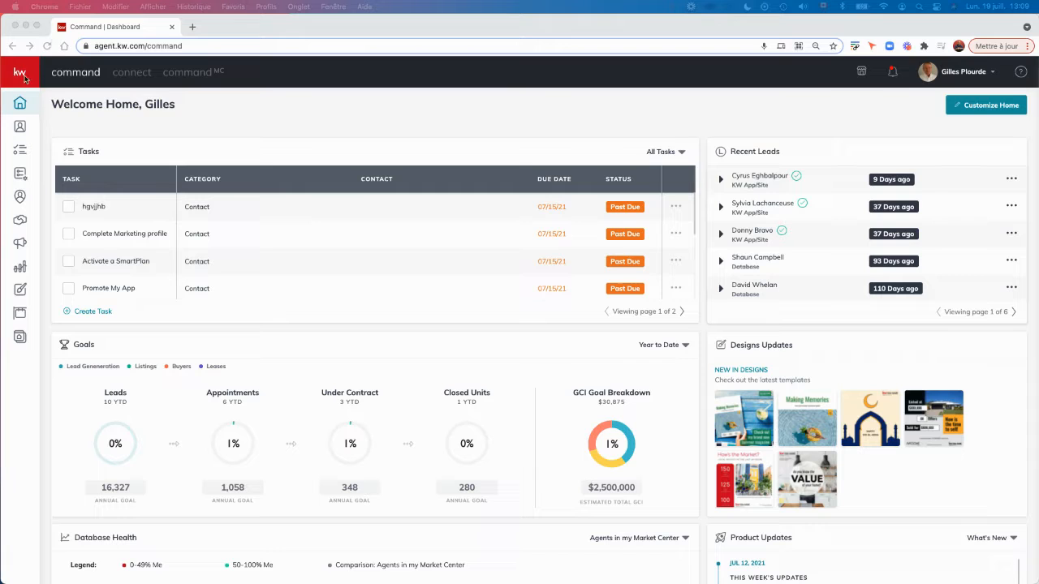
# Step: Open the document checklist of the team's active listing in the Staging stage from the opportunities pipeline
pyautogui.click(26, 81)
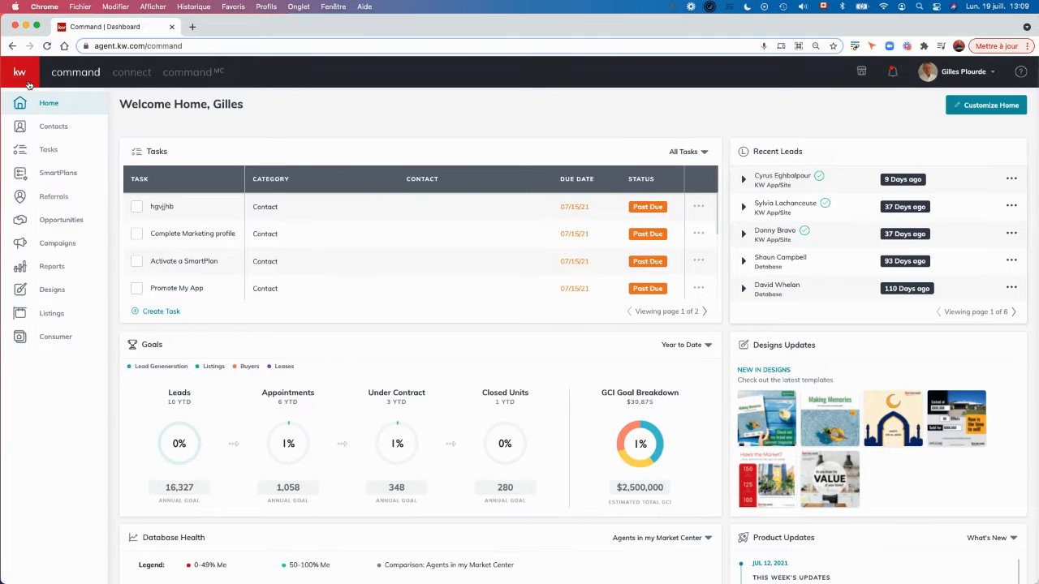
pyautogui.click(64, 221)
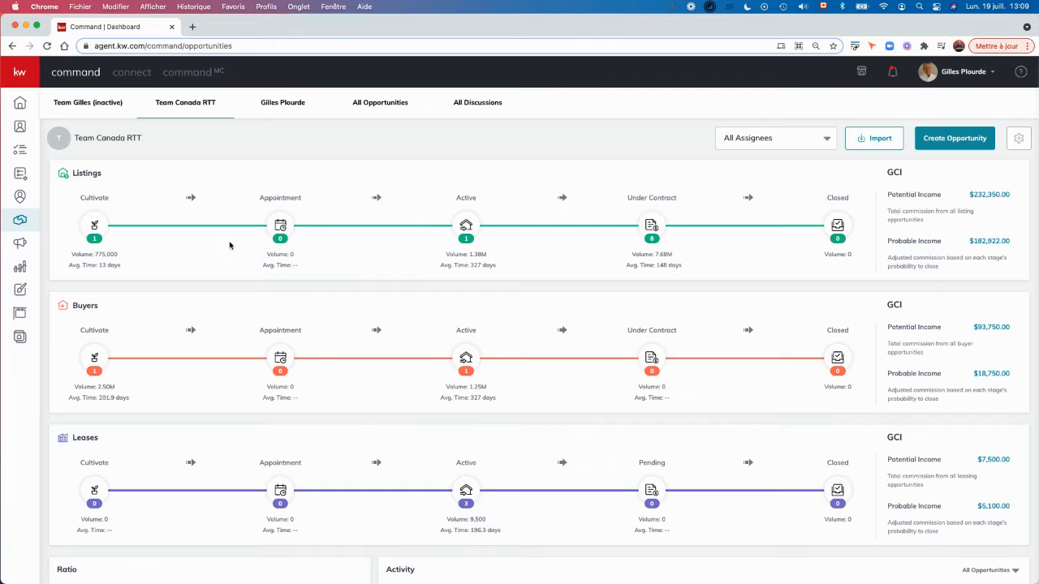
pyautogui.click(465, 227)
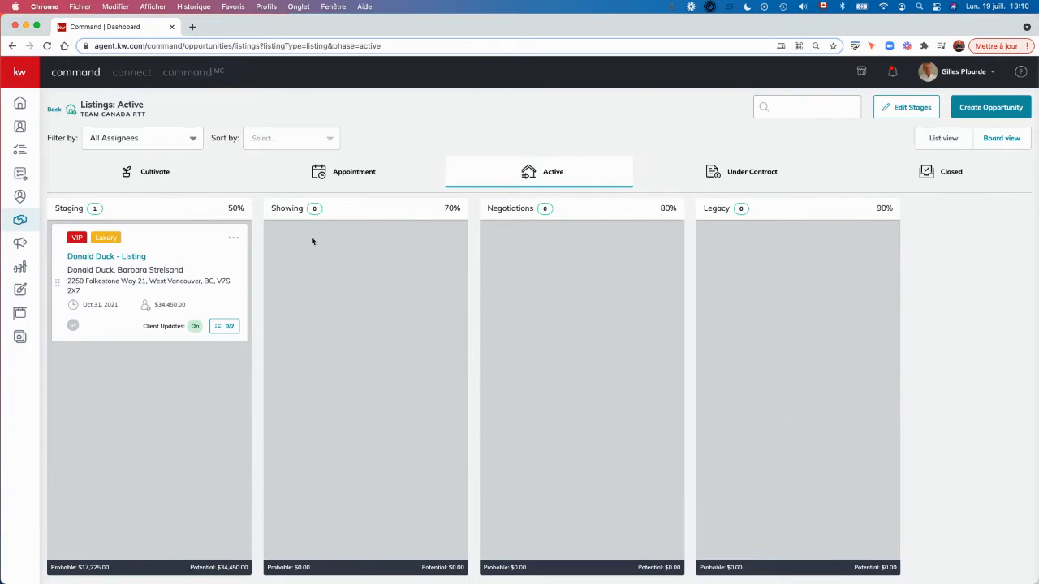
pyautogui.click(111, 257)
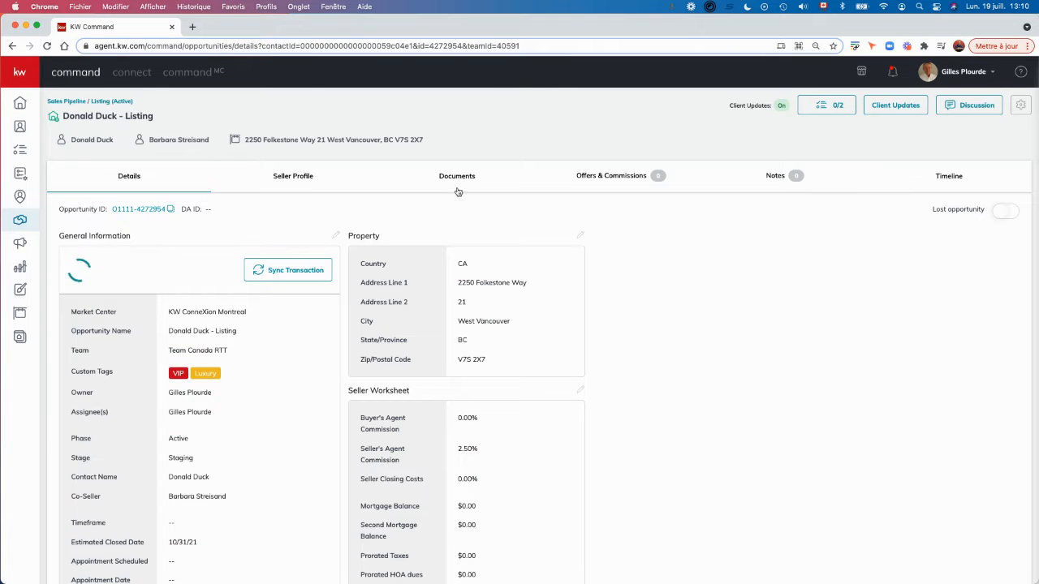
pyautogui.click(457, 181)
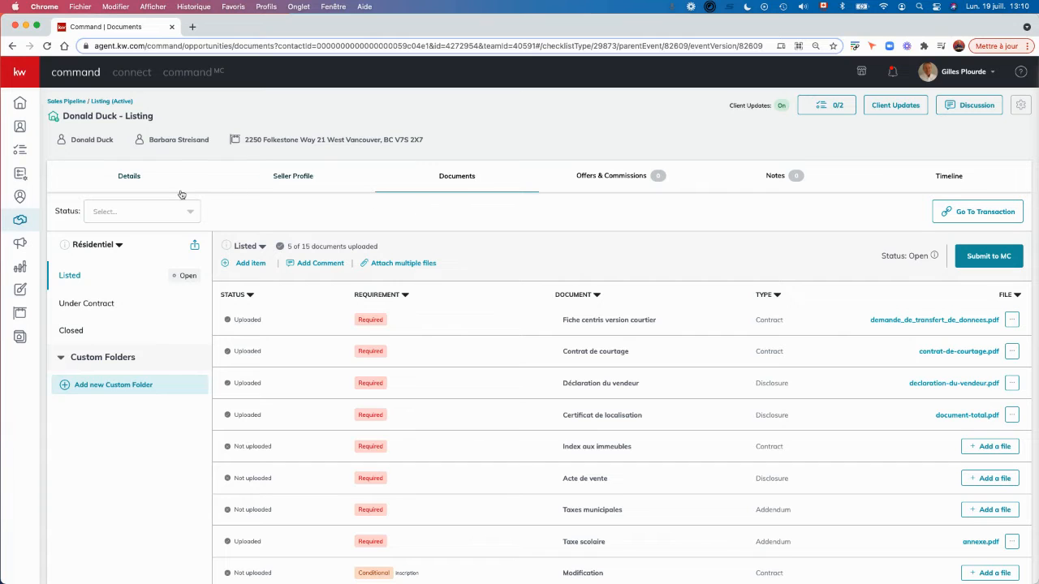
# Step: Add the admin team member as a second assignee in the listing's general information and save the change
pyautogui.click(125, 178)
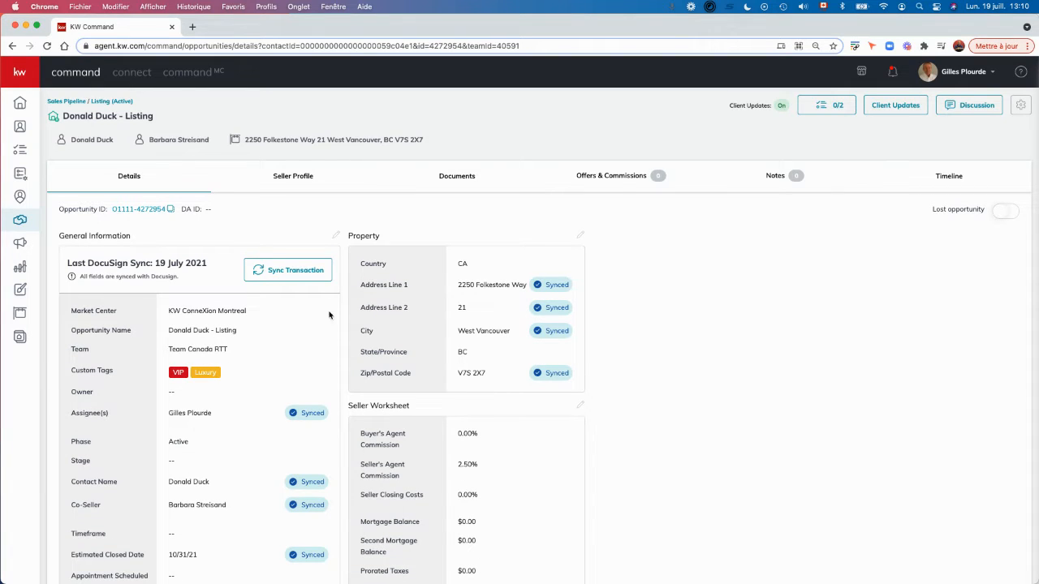
pyautogui.click(334, 235)
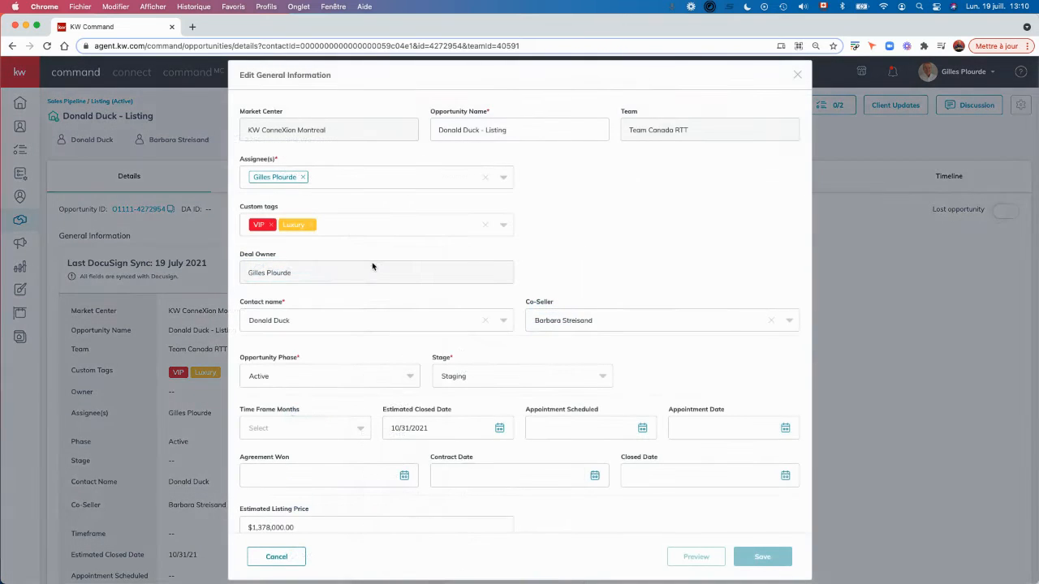
pyautogui.click(351, 177)
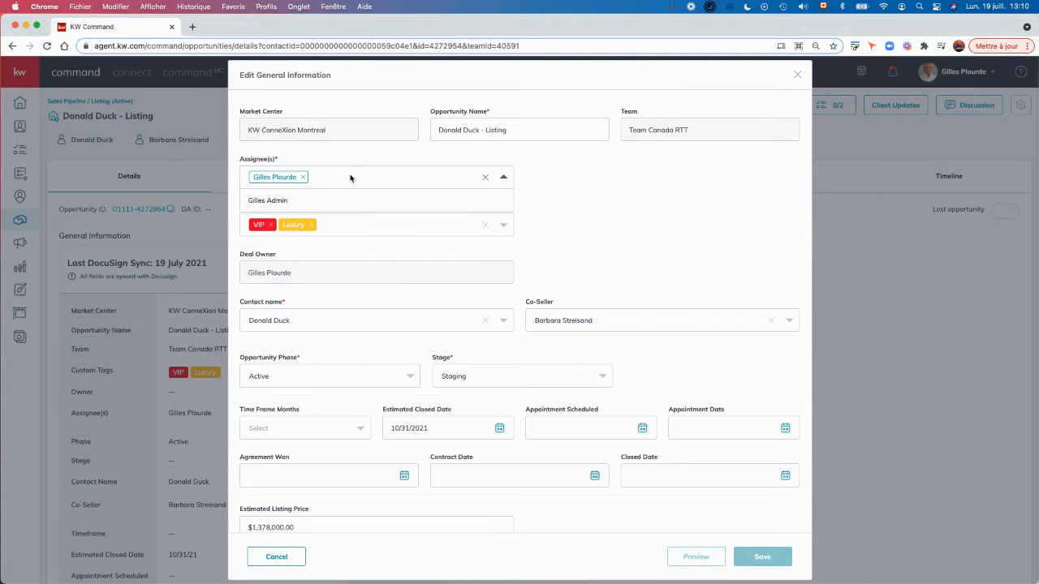
pyautogui.click(268, 201)
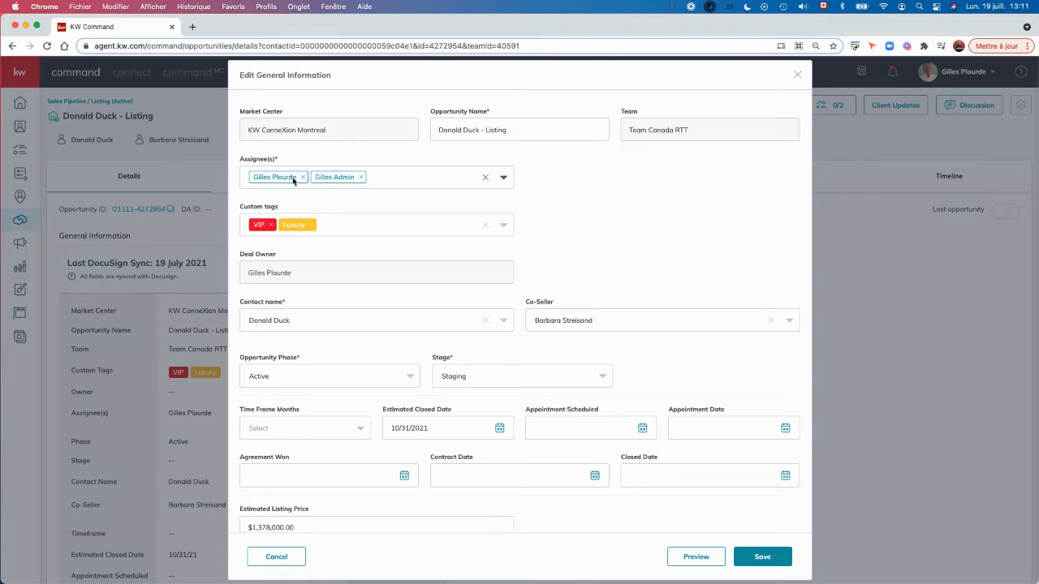
pyautogui.click(761, 559)
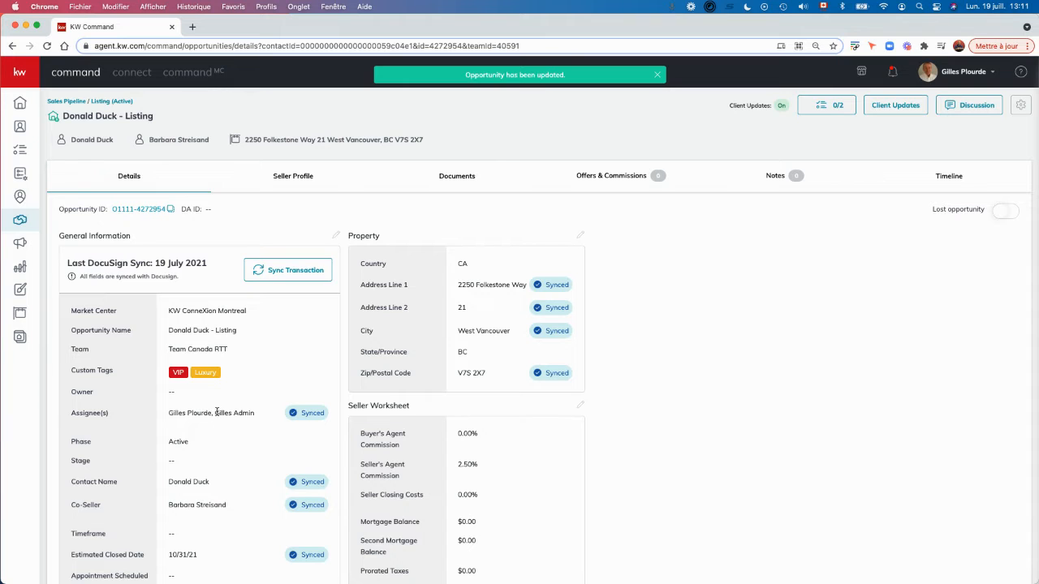
# Step: Post a Listed checklist comment mentioning the admin by name with a greeting and "SVP confirmer réception de la DV.", and close the comments
pyautogui.click(457, 177)
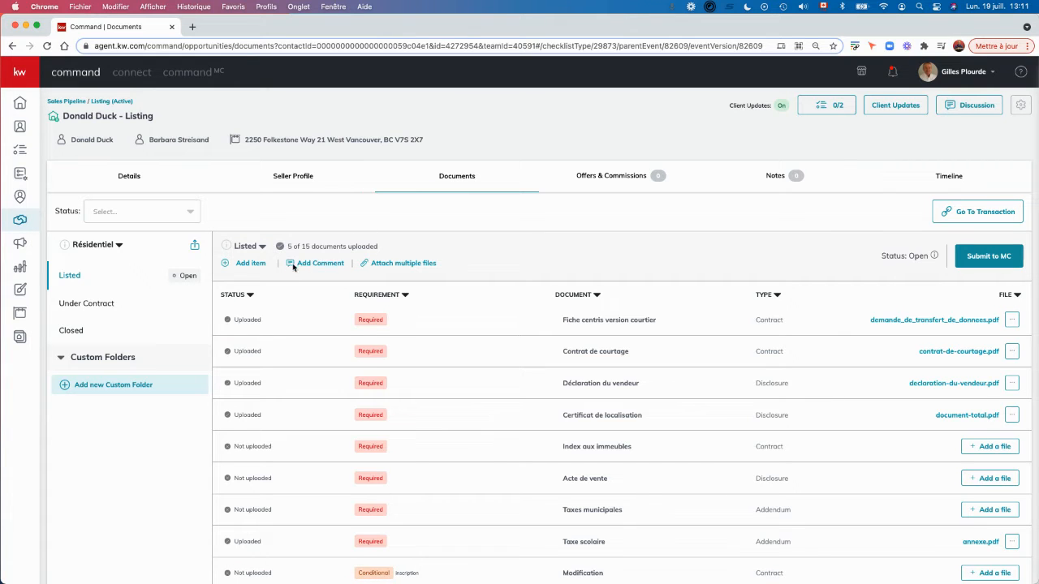
pyautogui.click(318, 266)
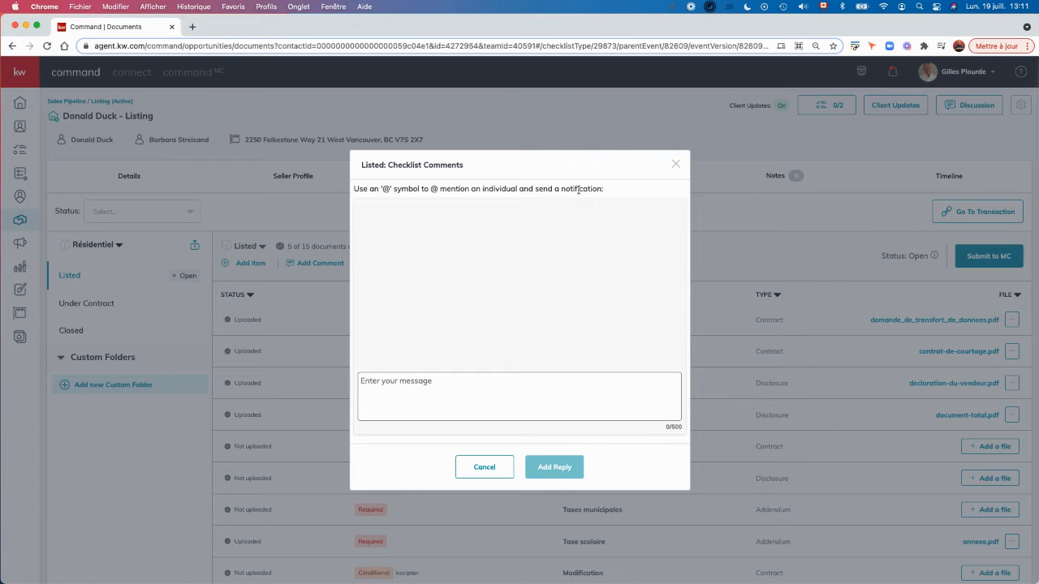
pyautogui.click(381, 380)
pyautogui.write('@')
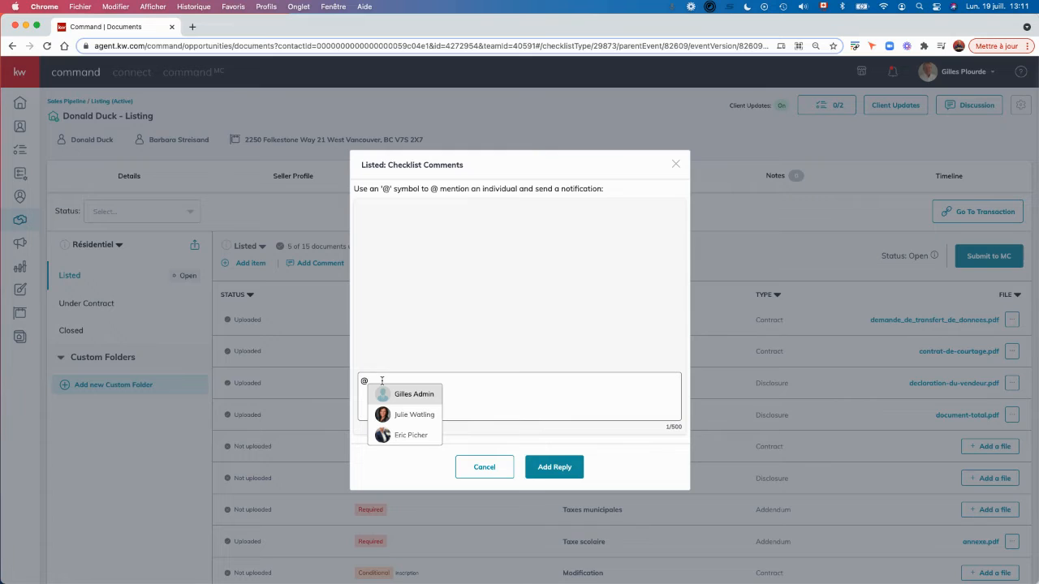
pyautogui.click(409, 394)
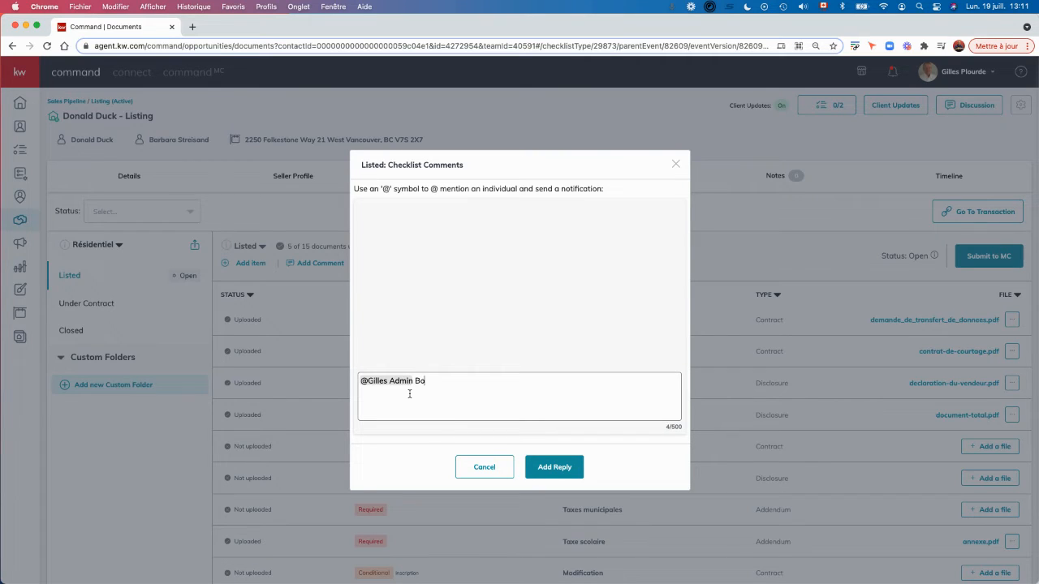
pyautogui.write('Bonjour. Gilles, SVP confirmer réce')
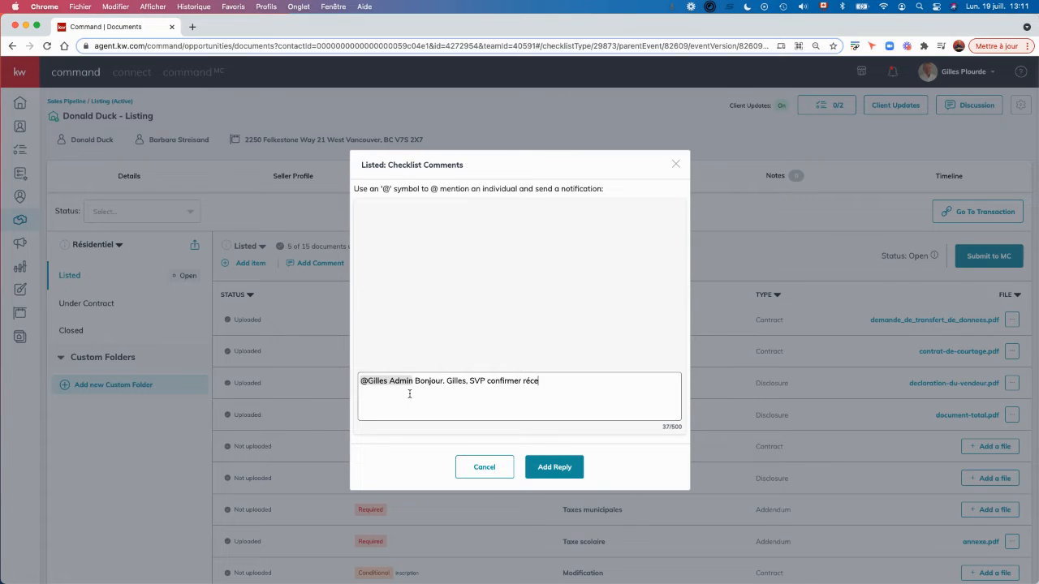
pyautogui.write('ption de la DV.')
pyautogui.click(554, 468)
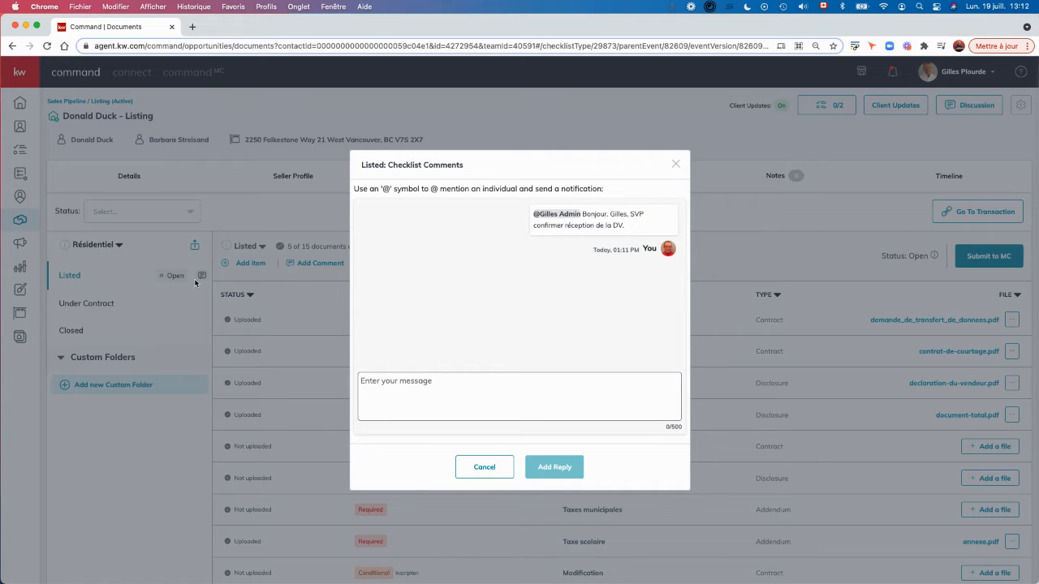
pyautogui.click(487, 468)
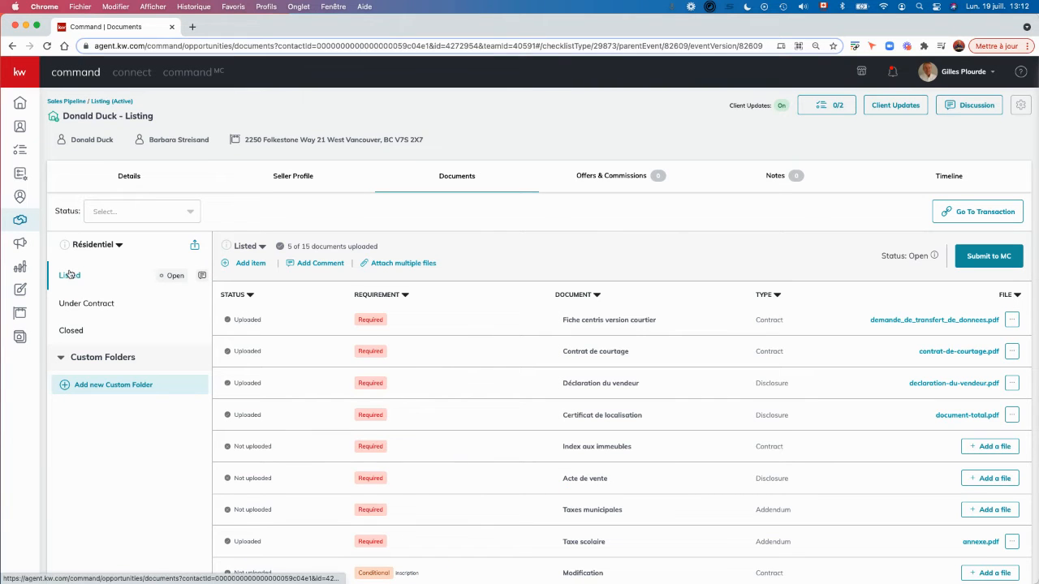
# Step: Post the comment "Bla" on the Under Contract checklist, mentioning the admin assignee, and close the comments
pyautogui.click(99, 305)
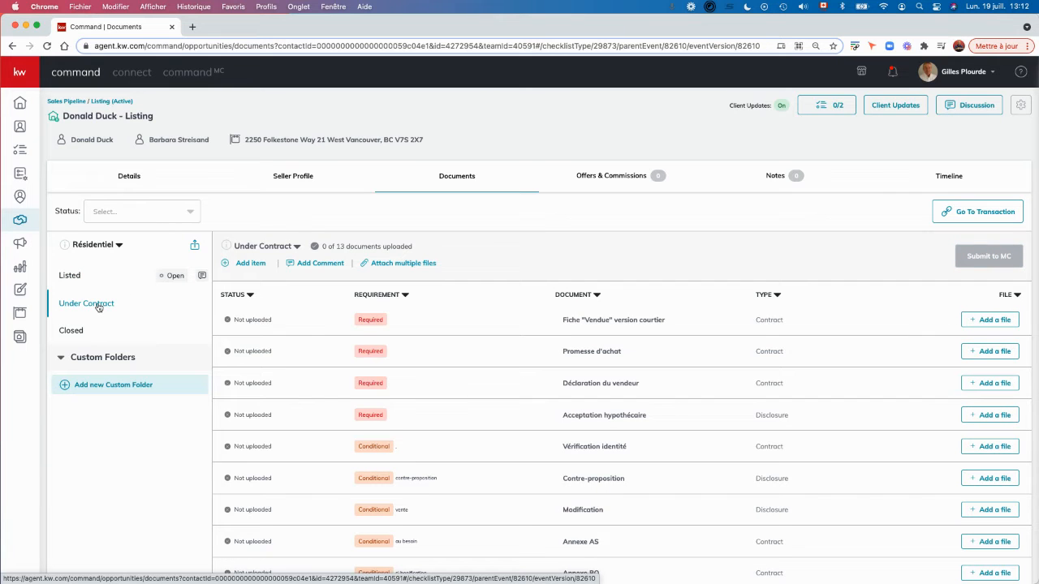
pyautogui.click(328, 266)
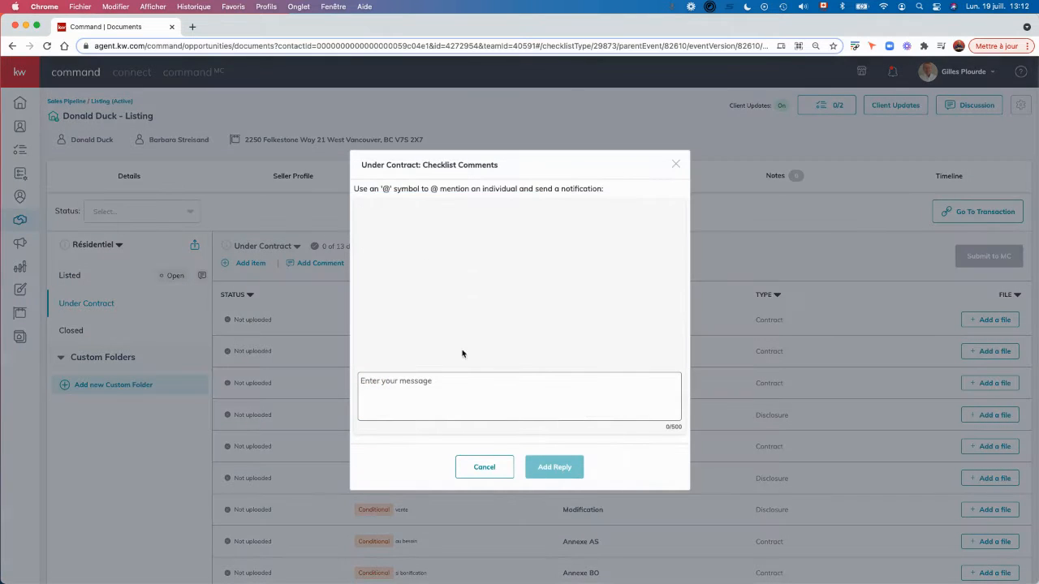
pyautogui.write('@')
pyautogui.click(408, 396)
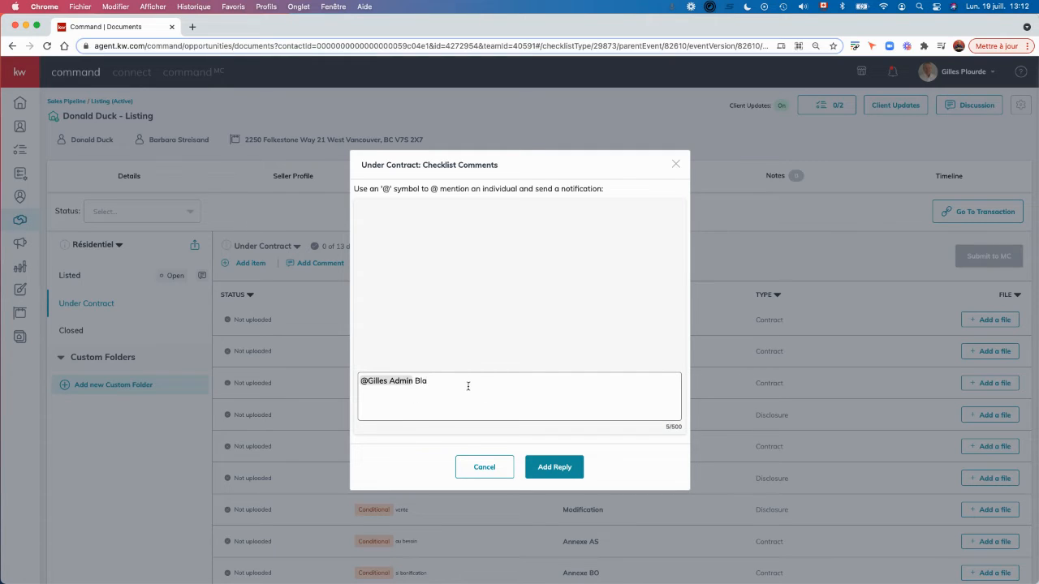
pyautogui.write('Bla')
pyautogui.click(558, 469)
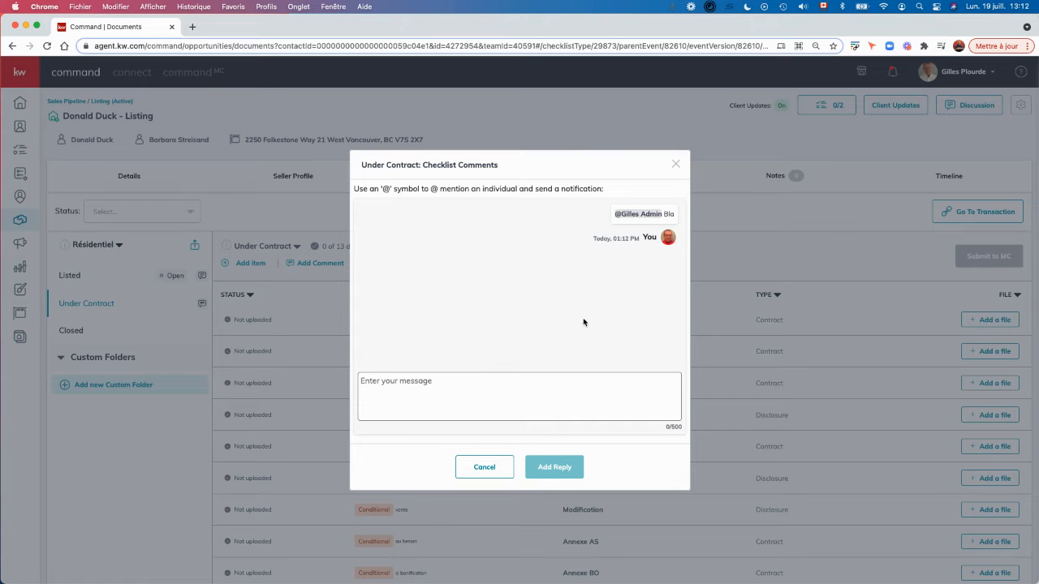
pyautogui.click(483, 467)
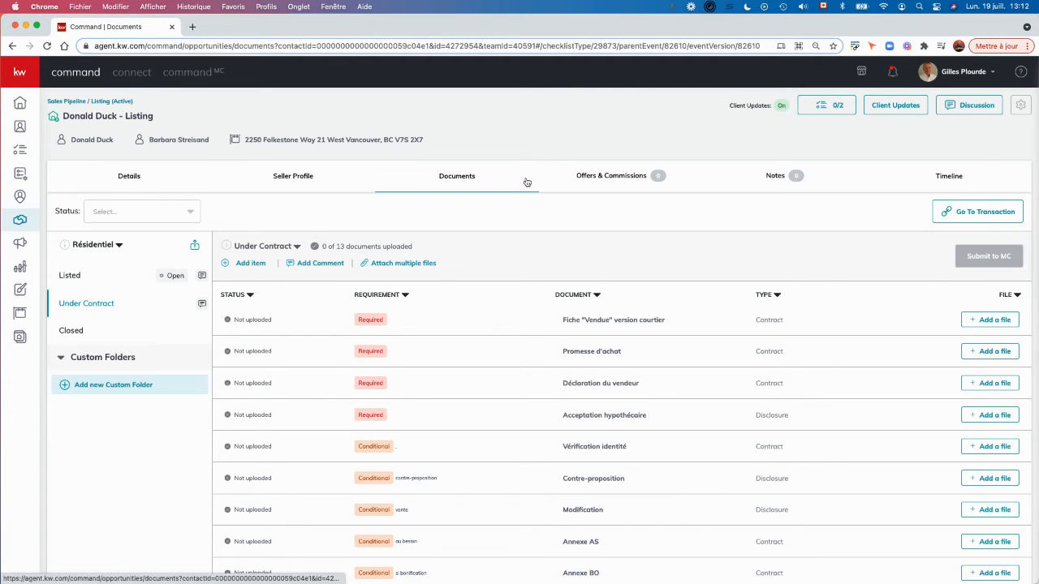
# Step: Switch to the admin's Firefox window, reload the page and open the Under Contract comment from its notification
pyautogui.hotkey('ctrl', 'Up')
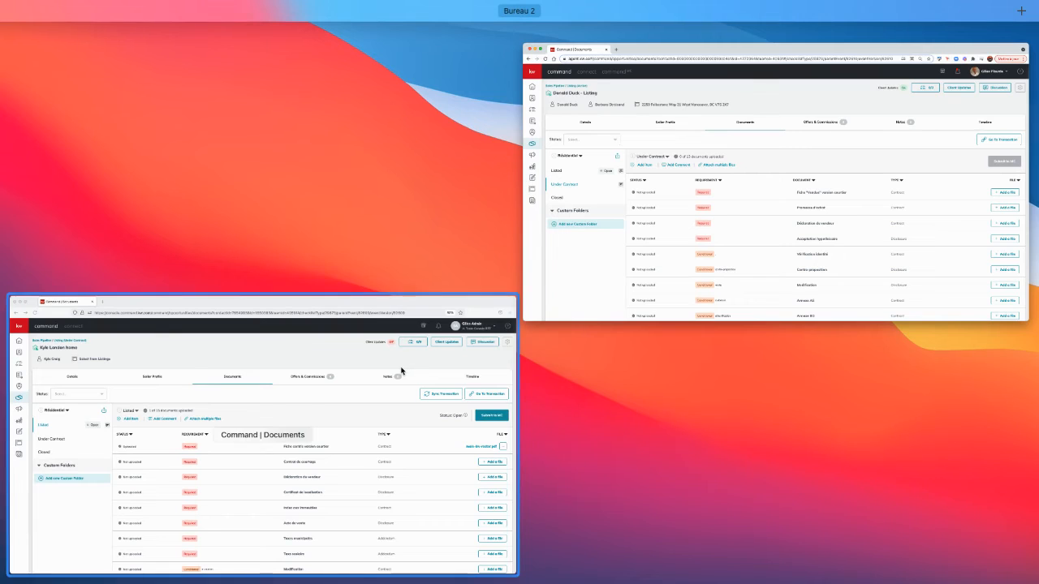
pyautogui.click(401, 366)
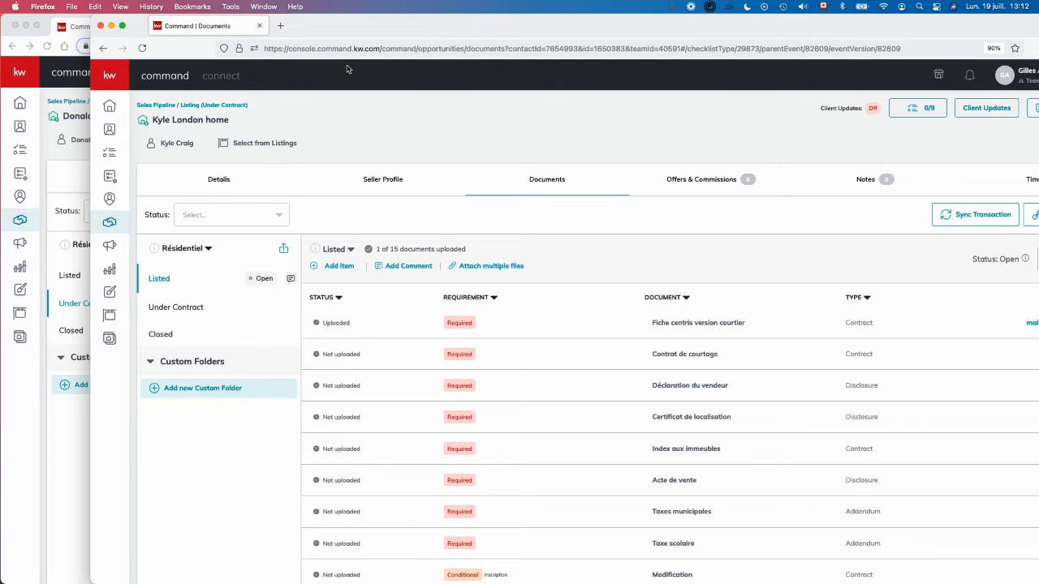
pyautogui.moveTo(392, 33); pyautogui.dragTo(302, 18)
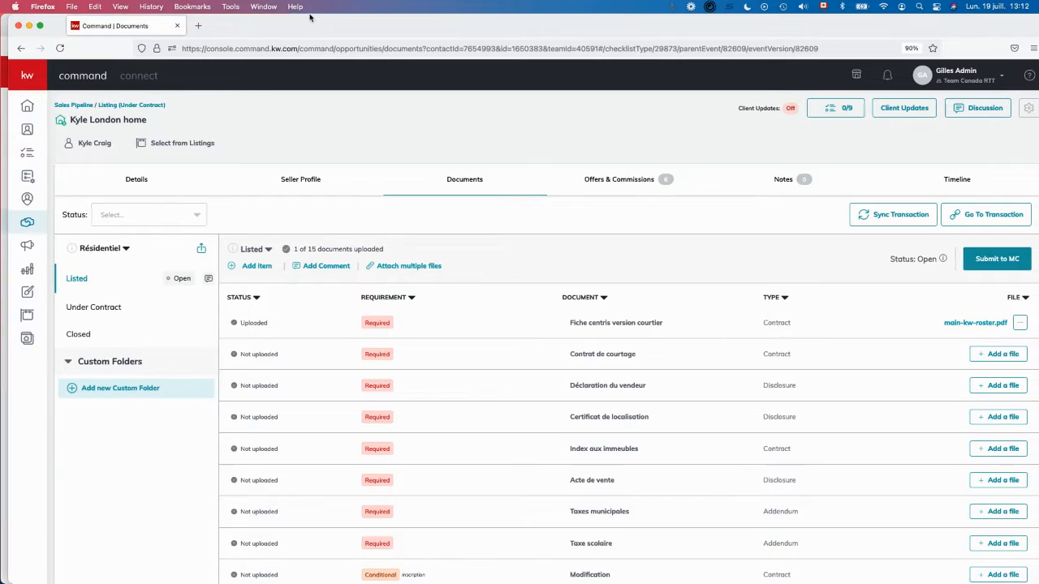
pyautogui.click(52, 48)
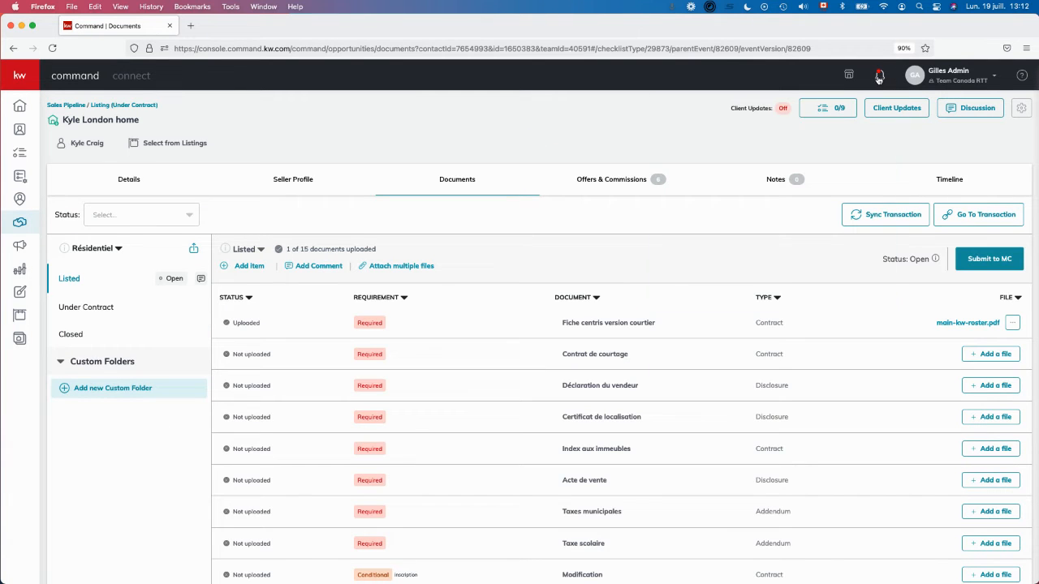
pyautogui.click(880, 77)
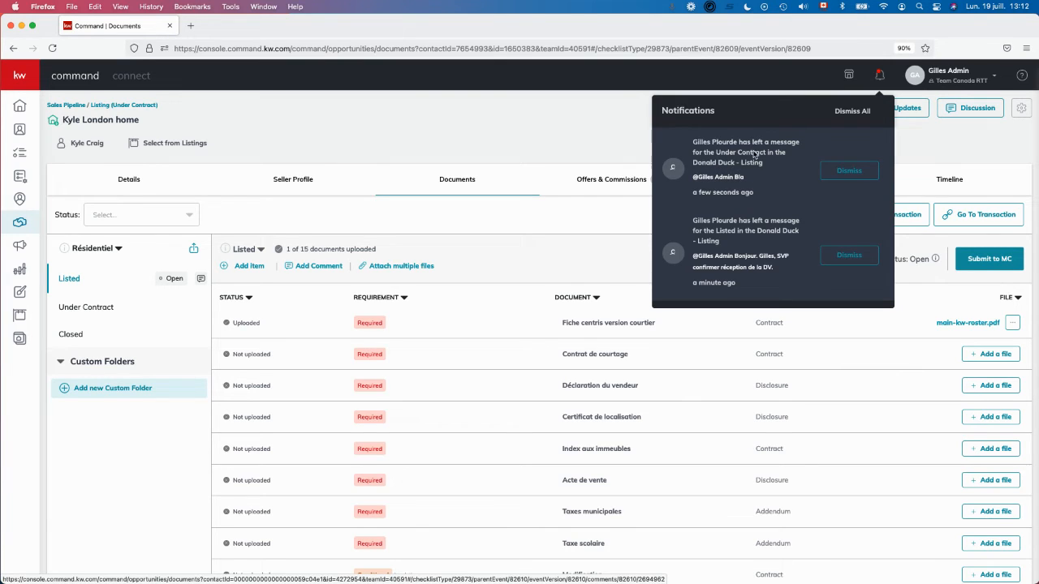
pyautogui.click(718, 182)
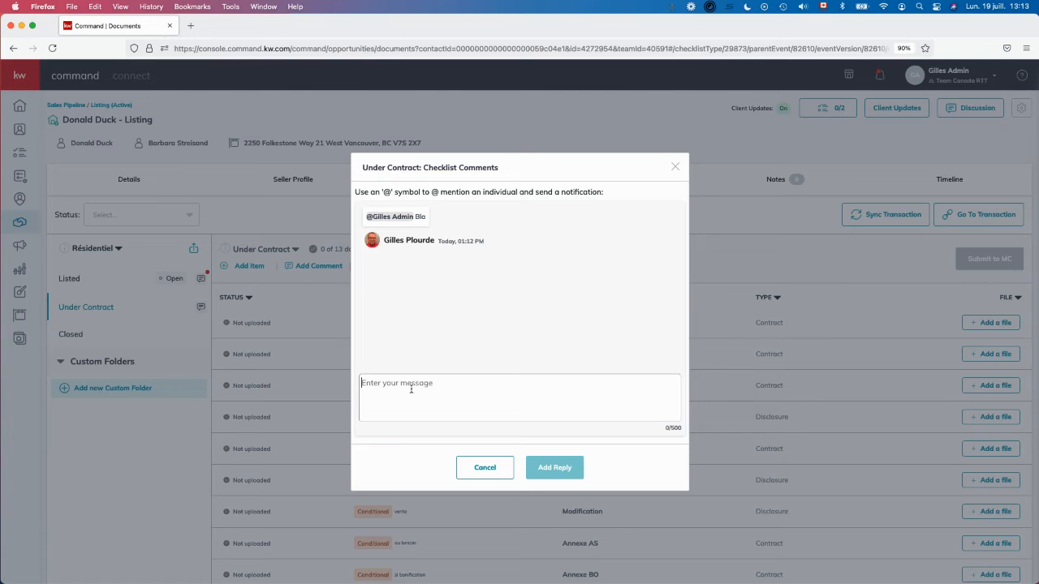
# Step: Reply "Merci bien reçu!" to the Under Contract comment, mentioning its author, and close the comments
pyautogui.write('@')
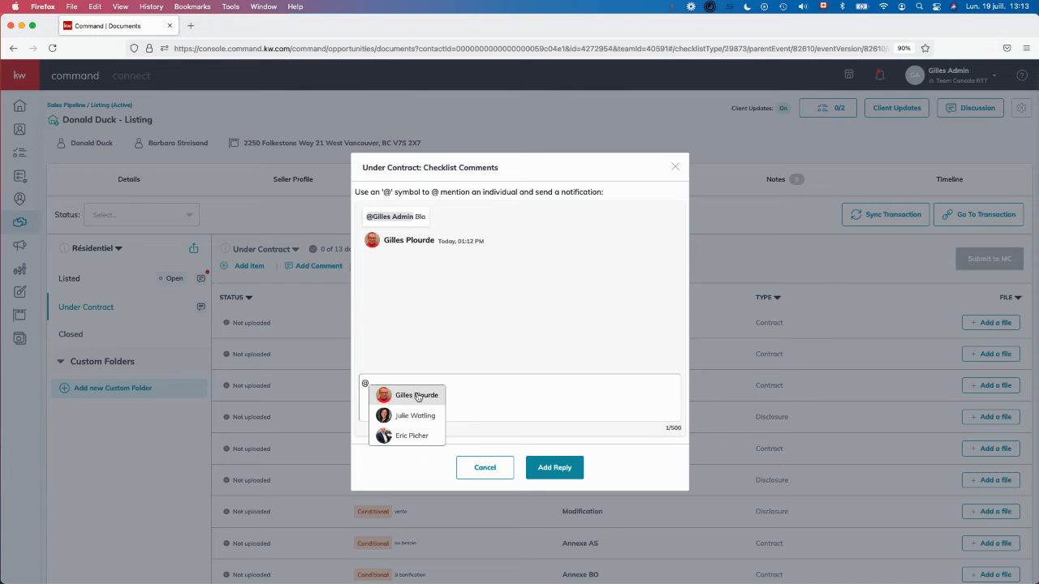
pyautogui.click(417, 395)
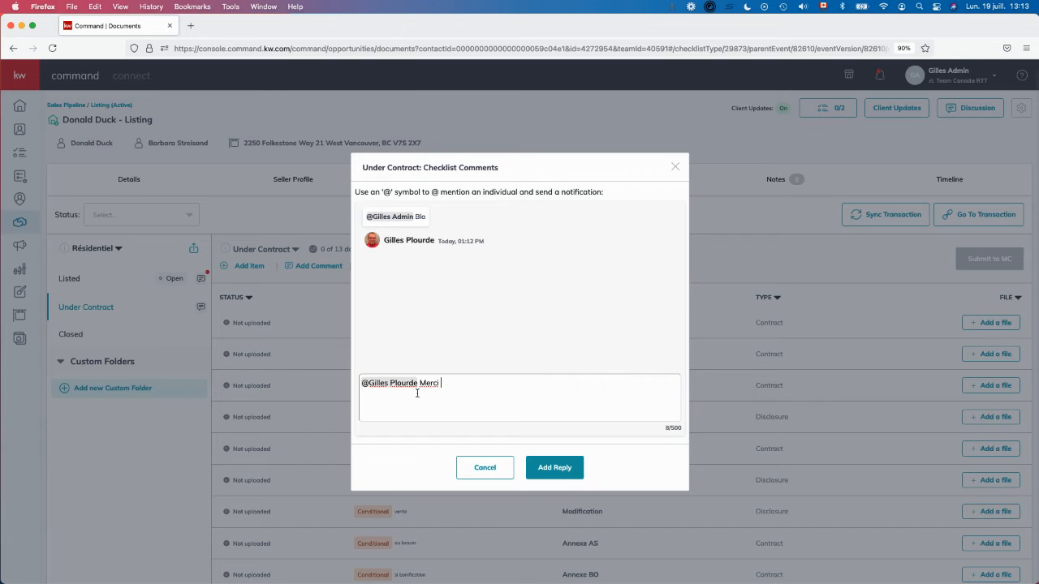
pyautogui.write('Merci bien reçu!')
pyautogui.click(566, 466)
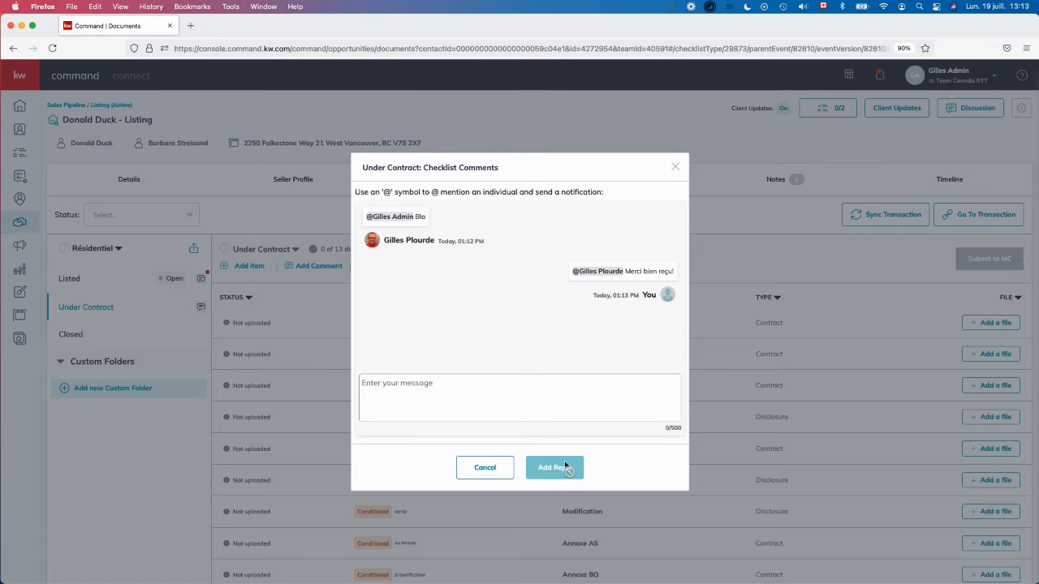
pyautogui.click(676, 167)
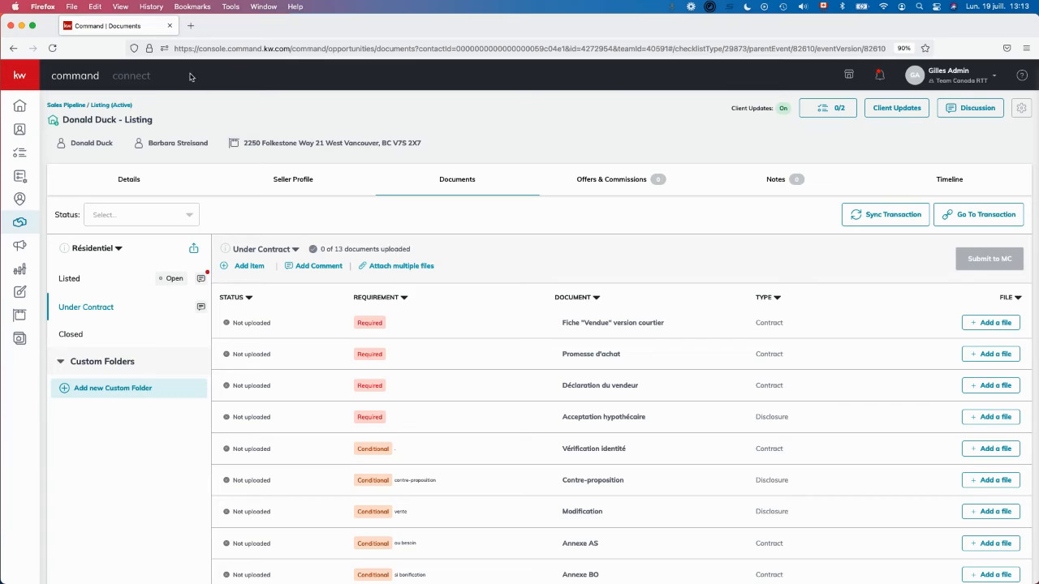
# Step: Switch back to the agent's Chrome window and reload the listing's documents page
pyautogui.hotkey('ctrl', 'Up')
pyautogui.hotkey('ctrl', 'Up')
pyautogui.hotkey('ctrl', 'Up')
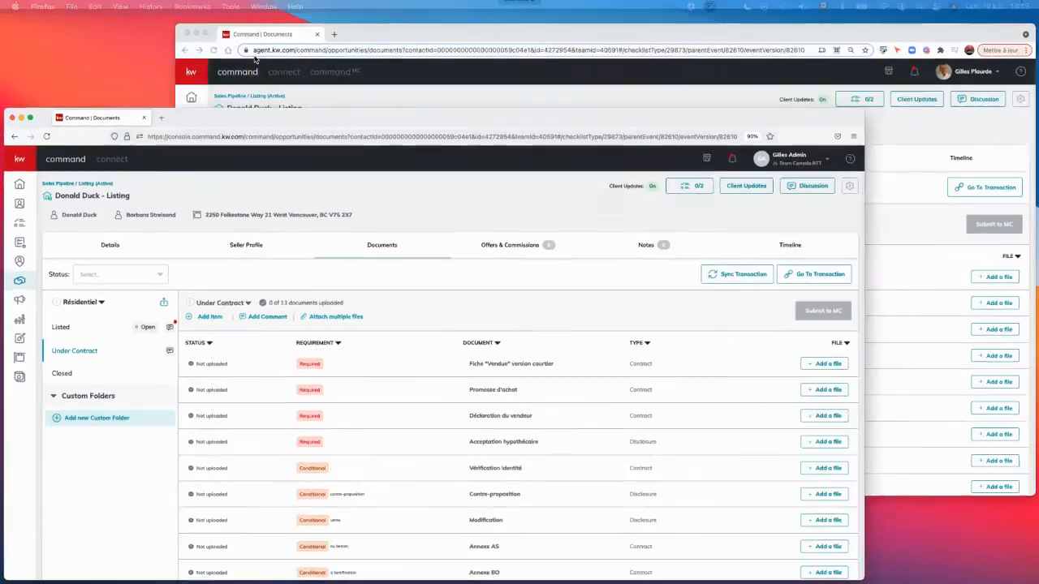
pyautogui.click(654, 108)
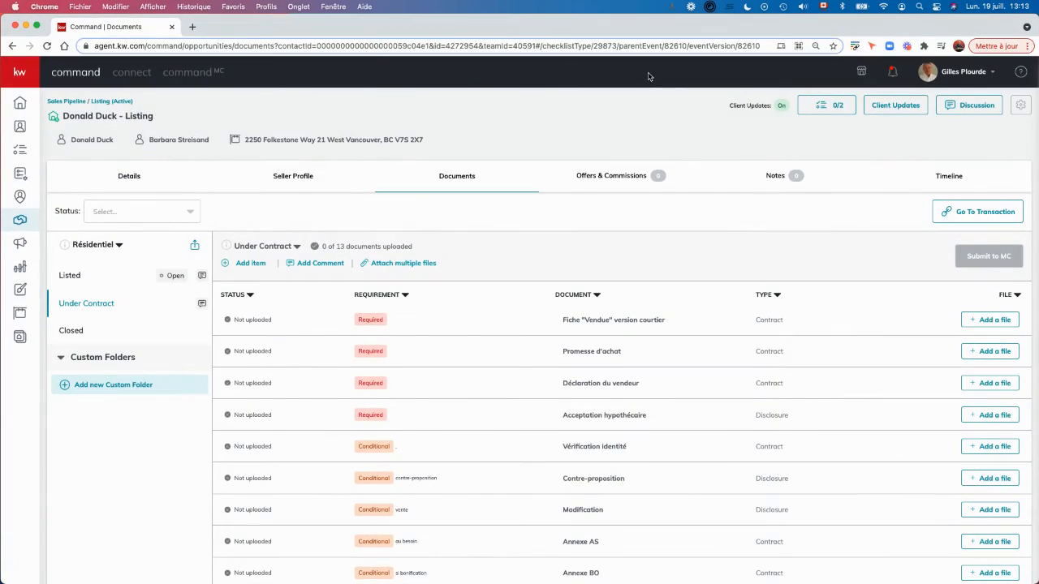
pyautogui.click(47, 46)
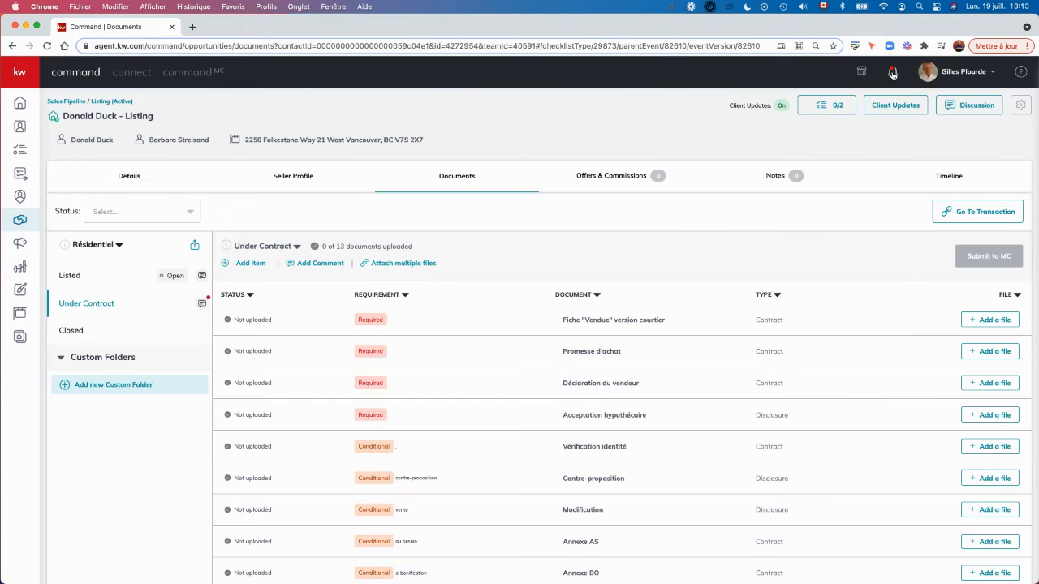
# Step: Open the admin's Under Contract reply from the newest notification, read it and close the checklist comments
pyautogui.click(893, 73)
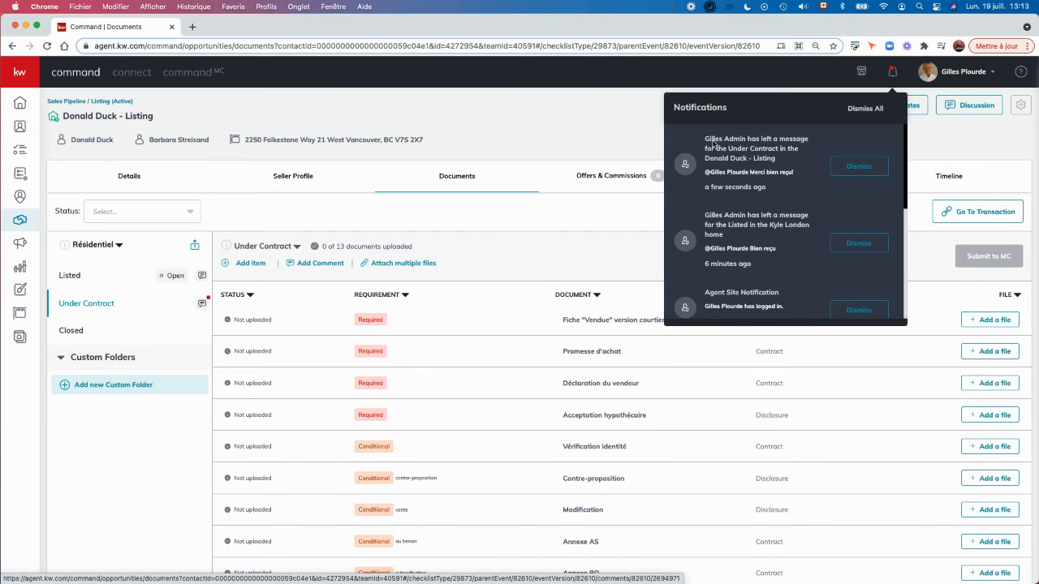
pyautogui.click(745, 173)
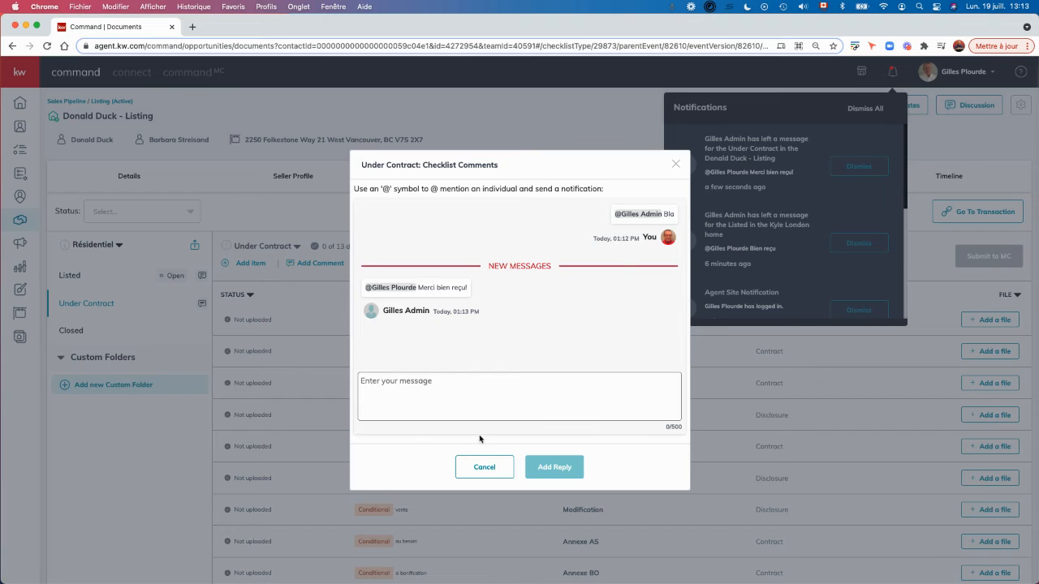
pyautogui.click(485, 468)
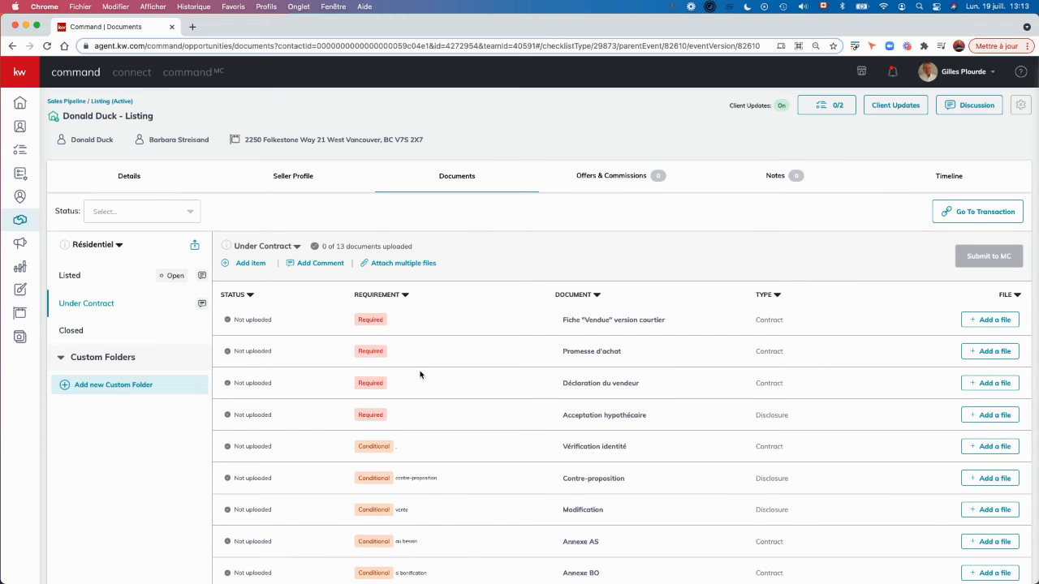
pyautogui.click(321, 263)
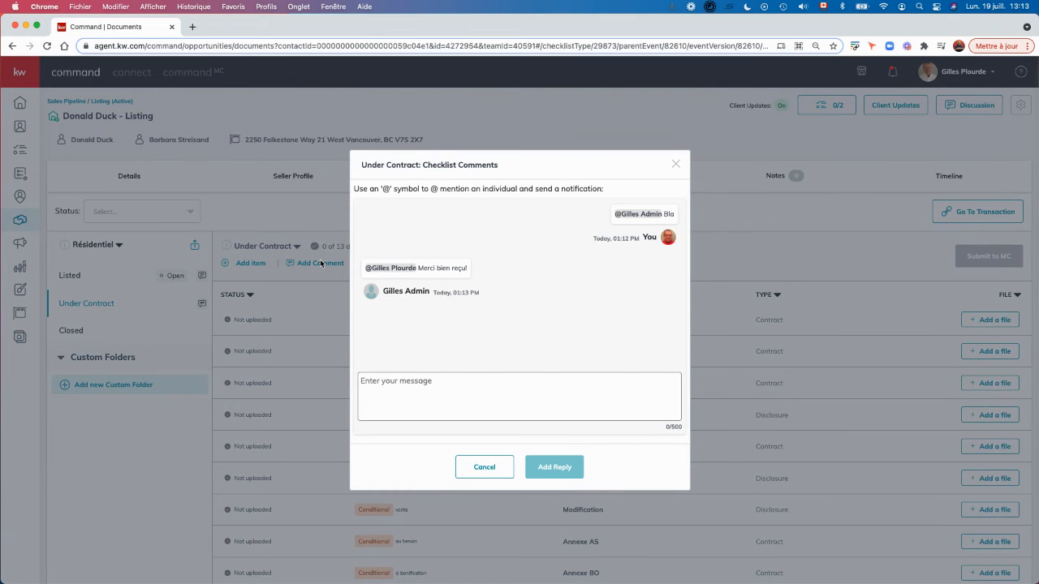
pyautogui.click(392, 382)
pyautogui.write('@')
pyautogui.scroll(-2, 393, 406)
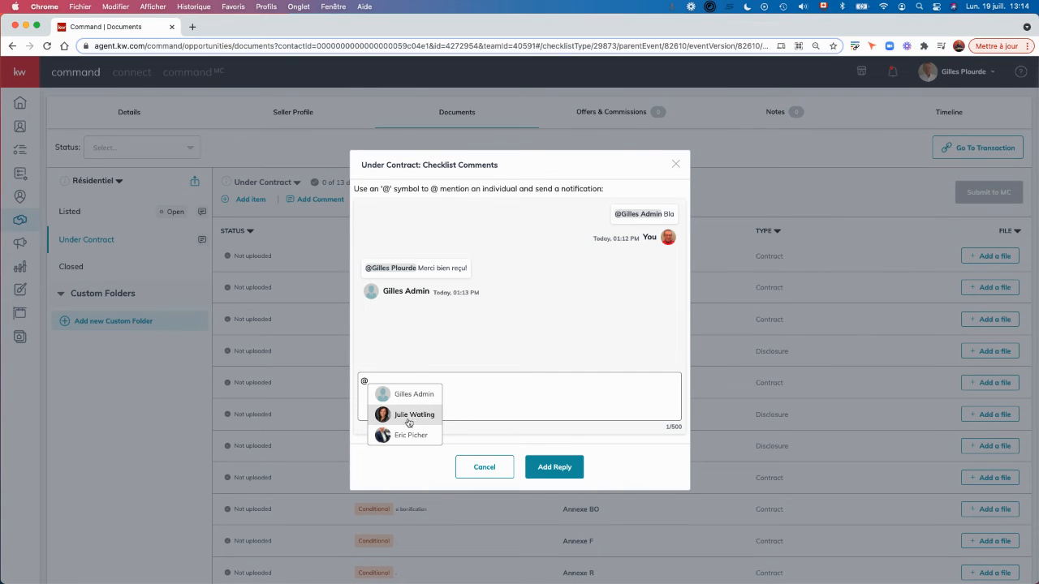
pyautogui.scroll(2, 412, 424)
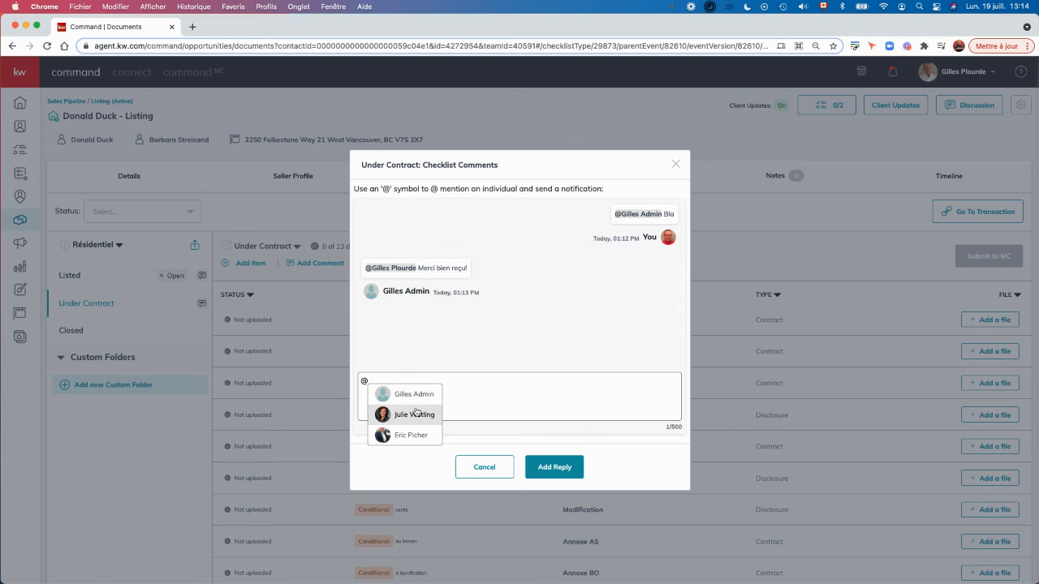
pyautogui.click(485, 467)
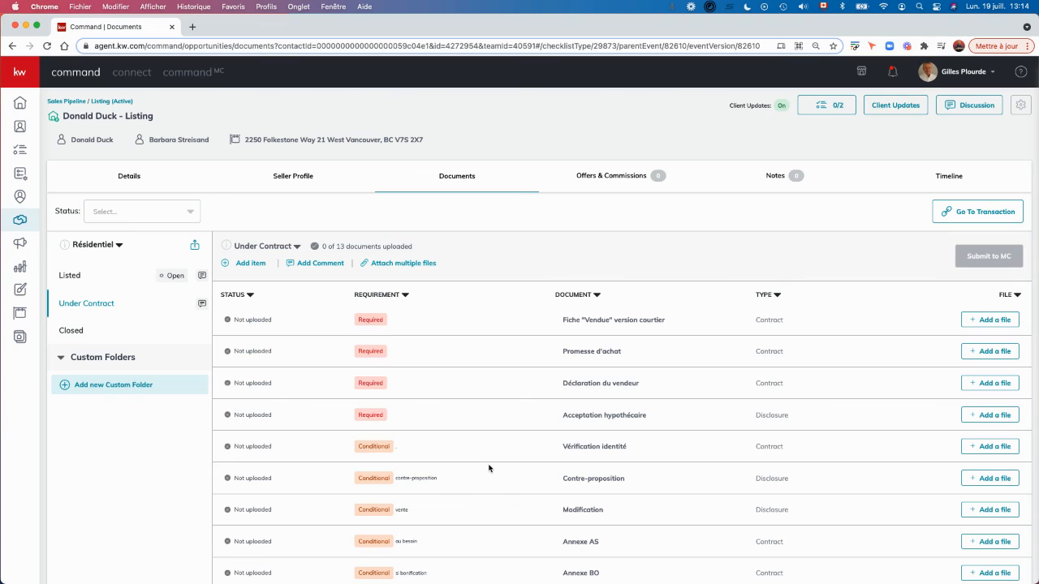